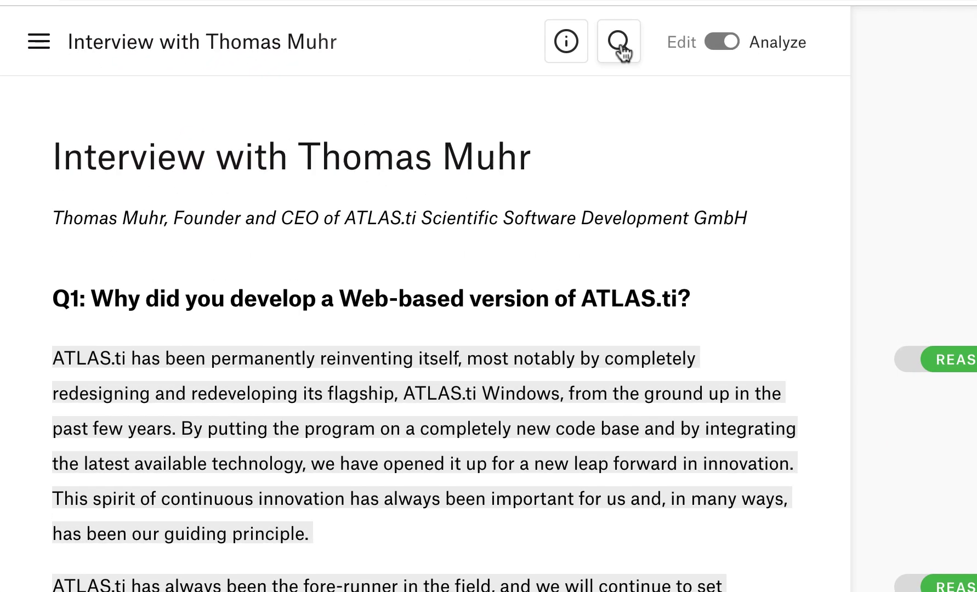
- Search the interview for 'research', finding six matches
click(584, 49)
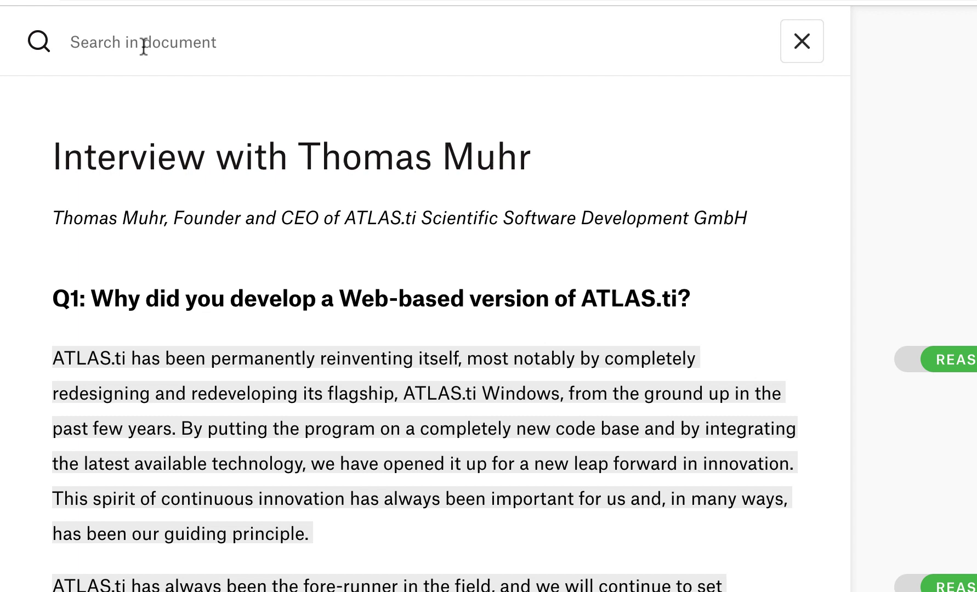
text(research)
key(Return)
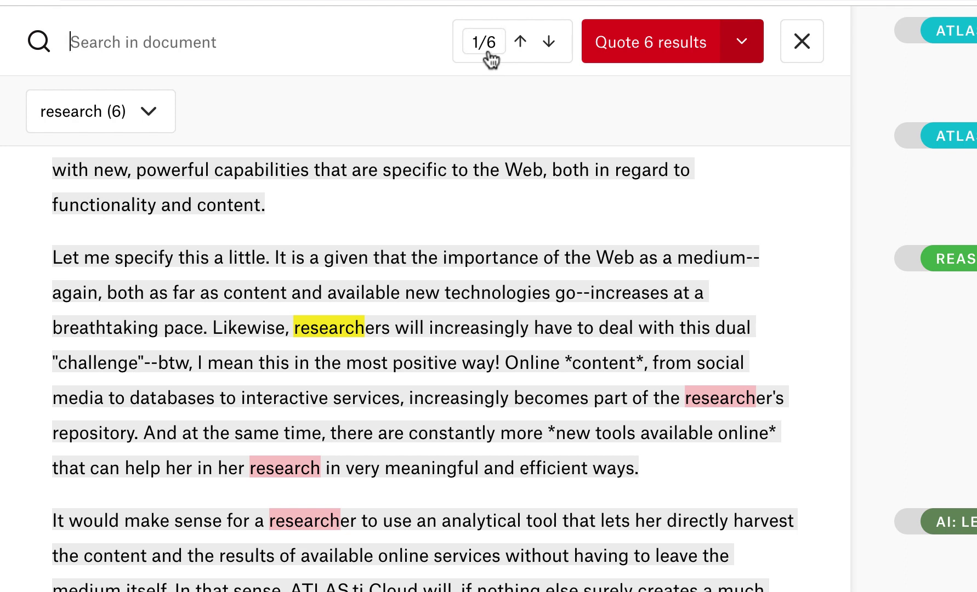
- Set the quoting option for the matches to whole sentences
click(741, 45)
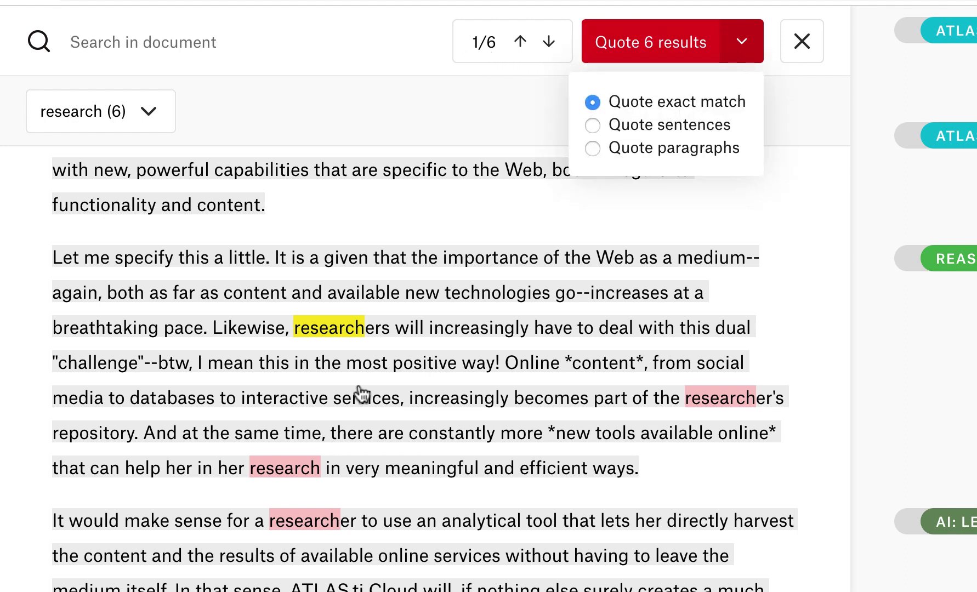
click(643, 124)
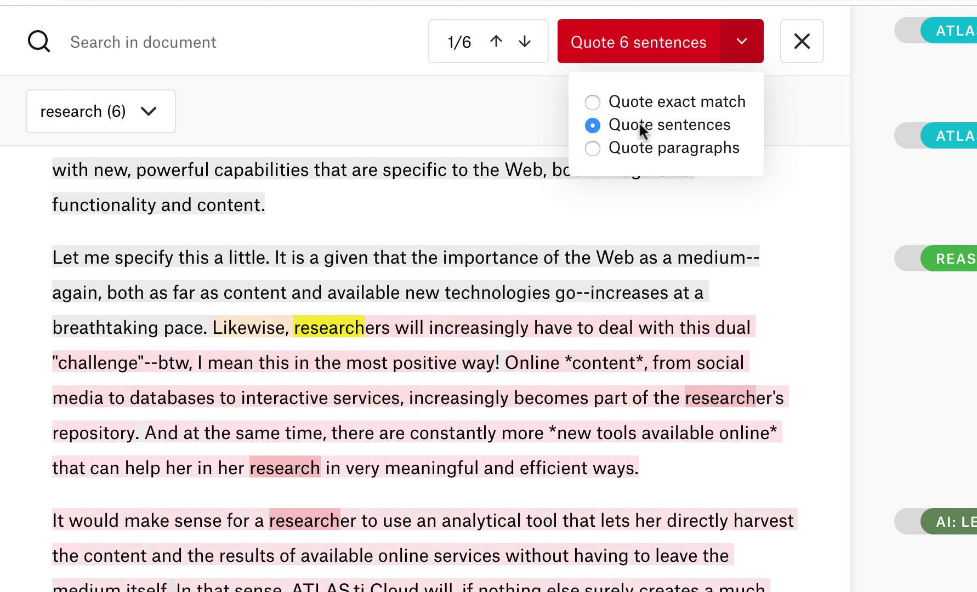
click(639, 148)
click(622, 124)
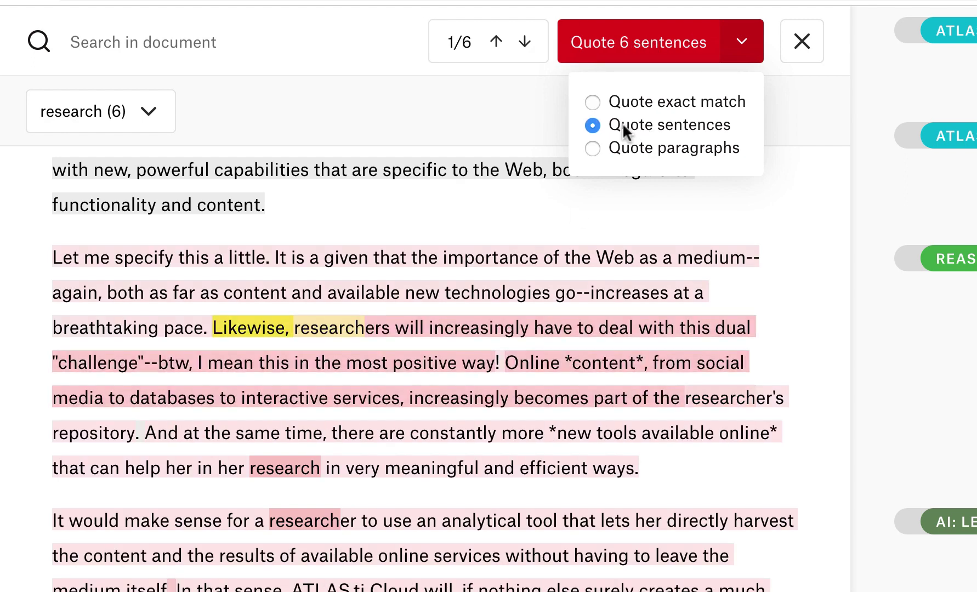
click(496, 104)
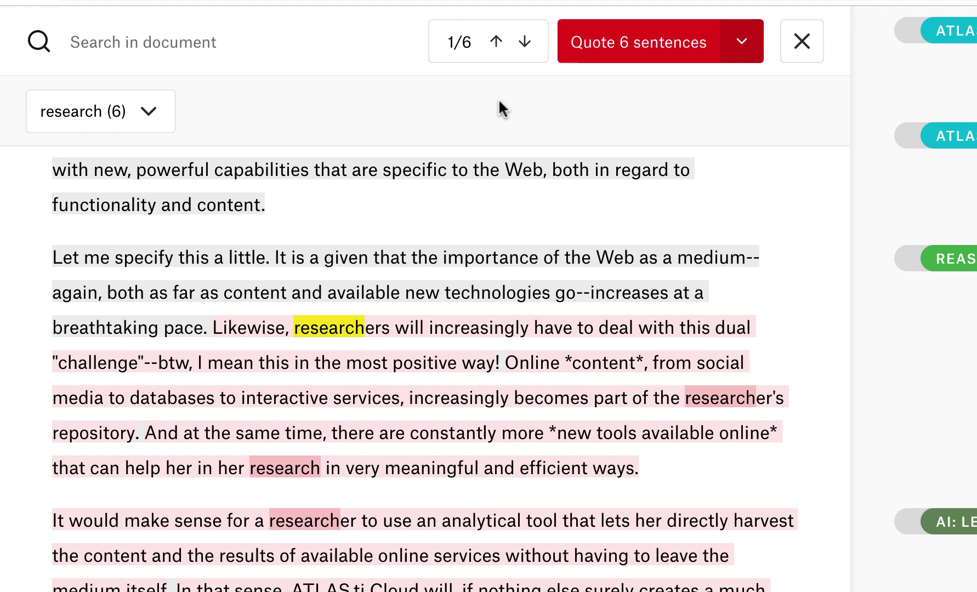
- Add the related term 'explore' to the research search, raising the matches to seven
click(146, 118)
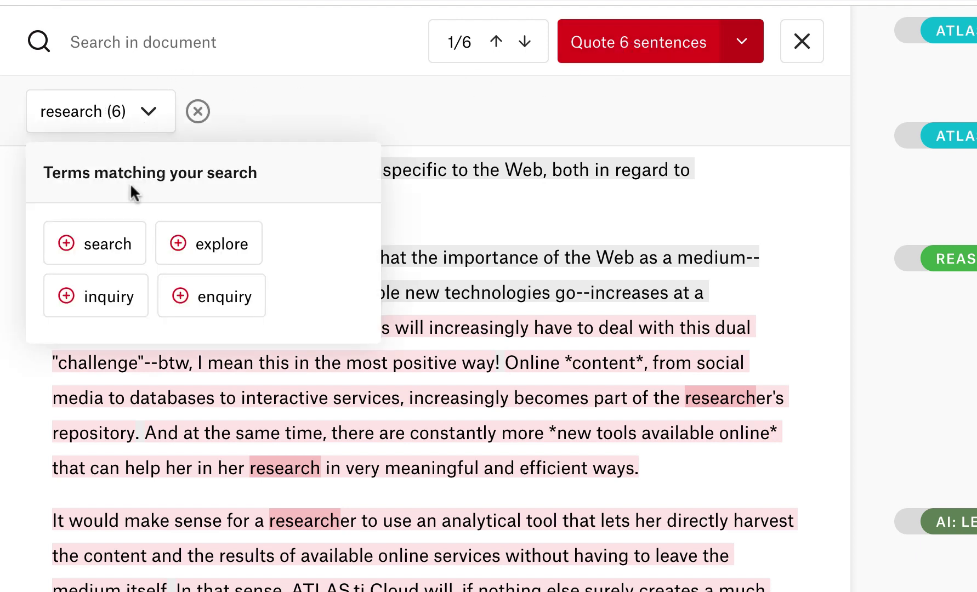
click(211, 243)
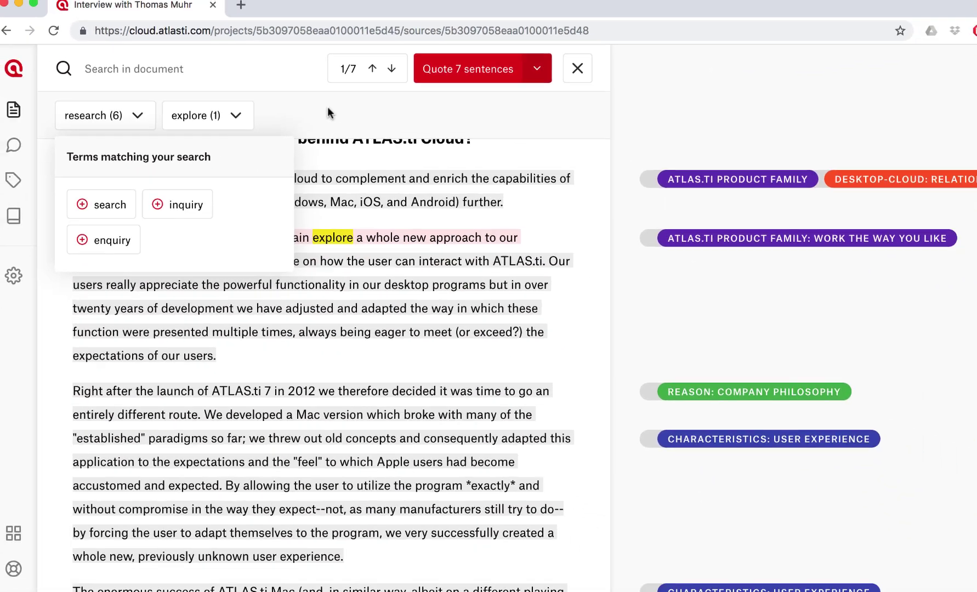
click(432, 108)
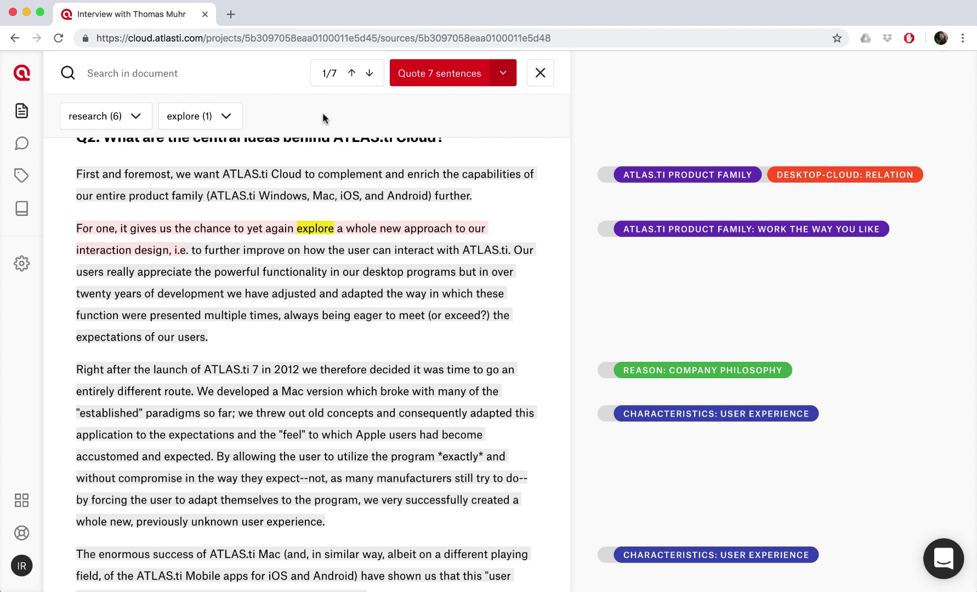
- Quote the seven sentences with a new RESEARCH code and the comment 'Results of auto-coding'
click(425, 76)
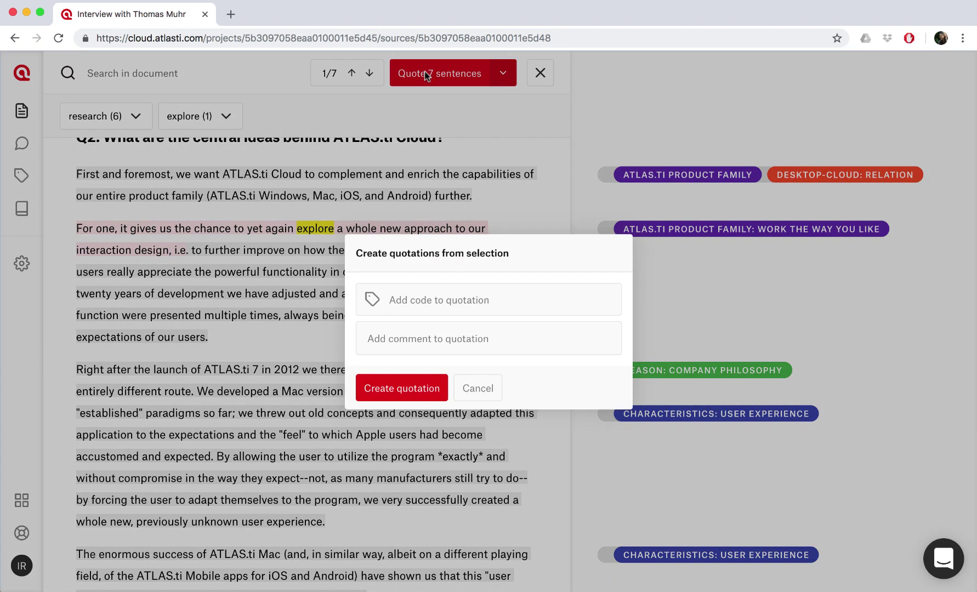
click(469, 299)
text(Research)
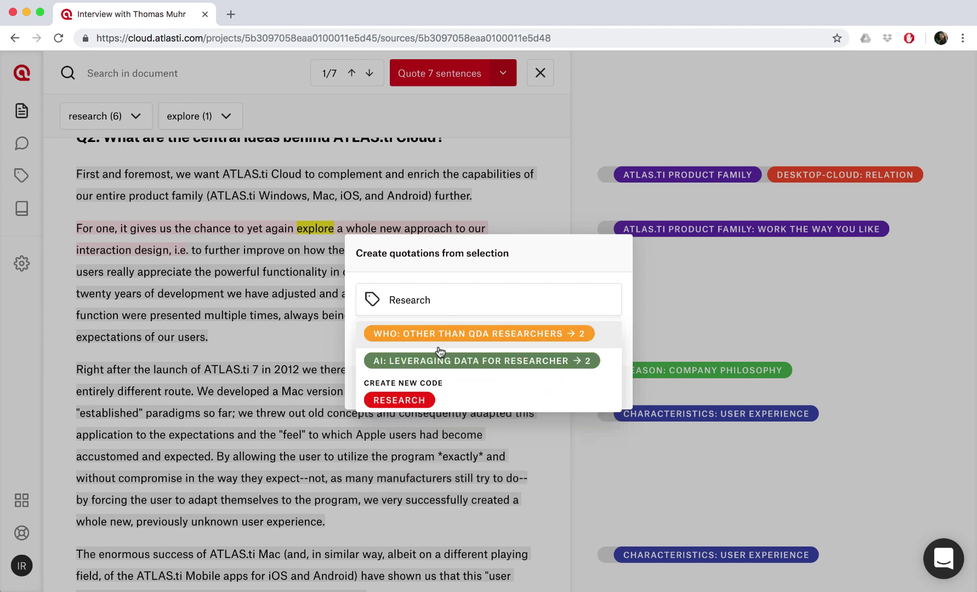
click(401, 399)
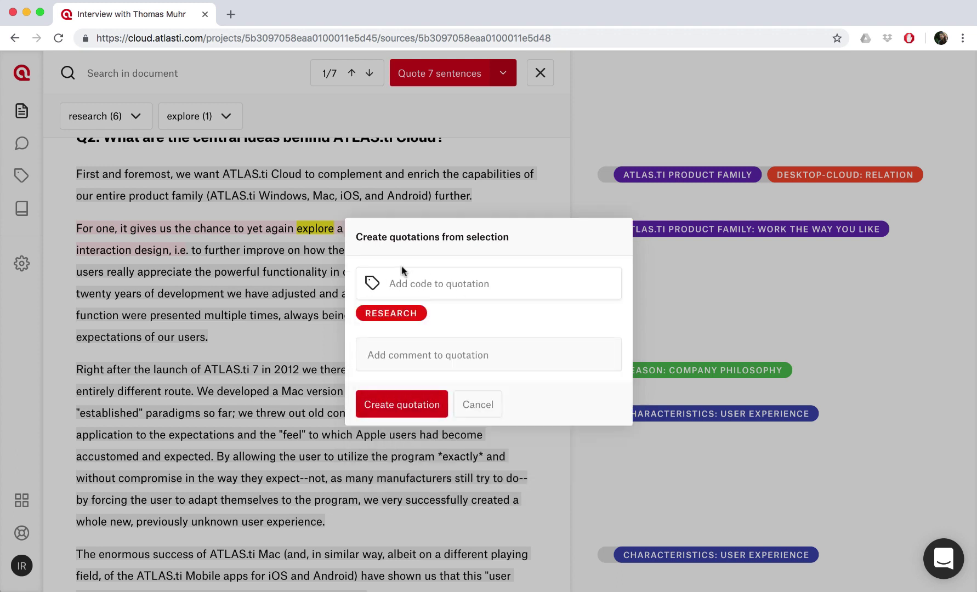
click(437, 356)
text(Results of auto-coding)
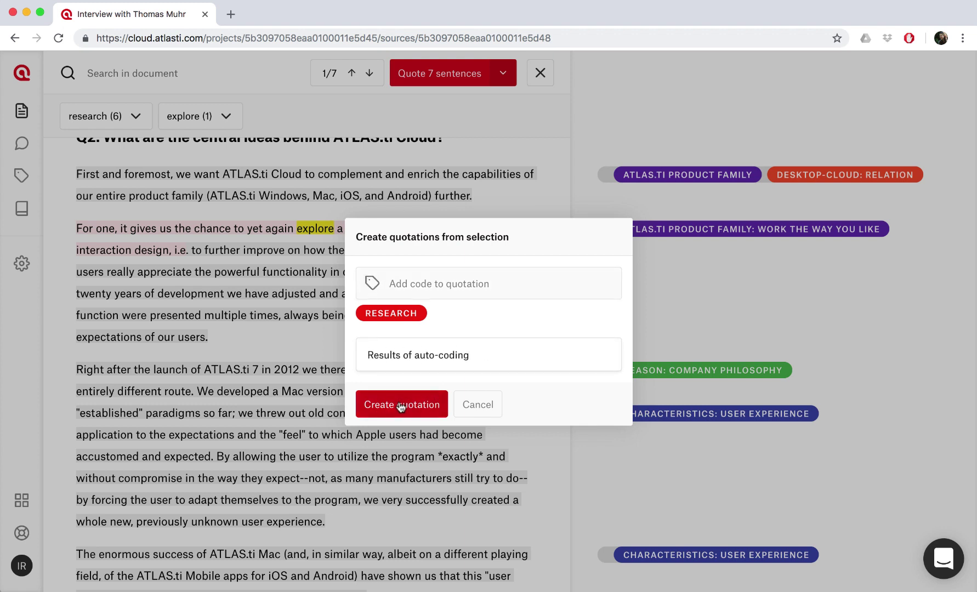
click(400, 406)
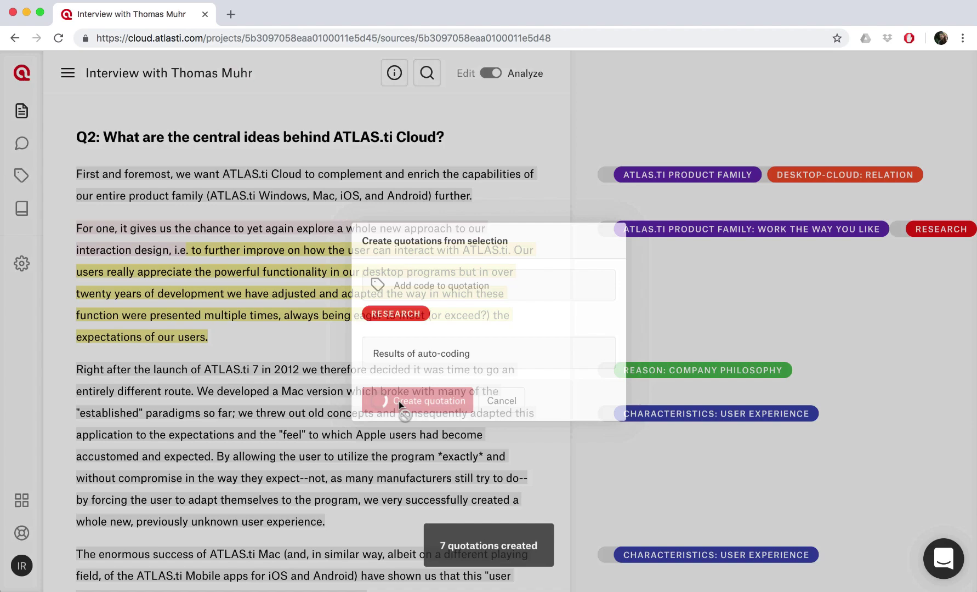
scroll(875, 359, down, 12)
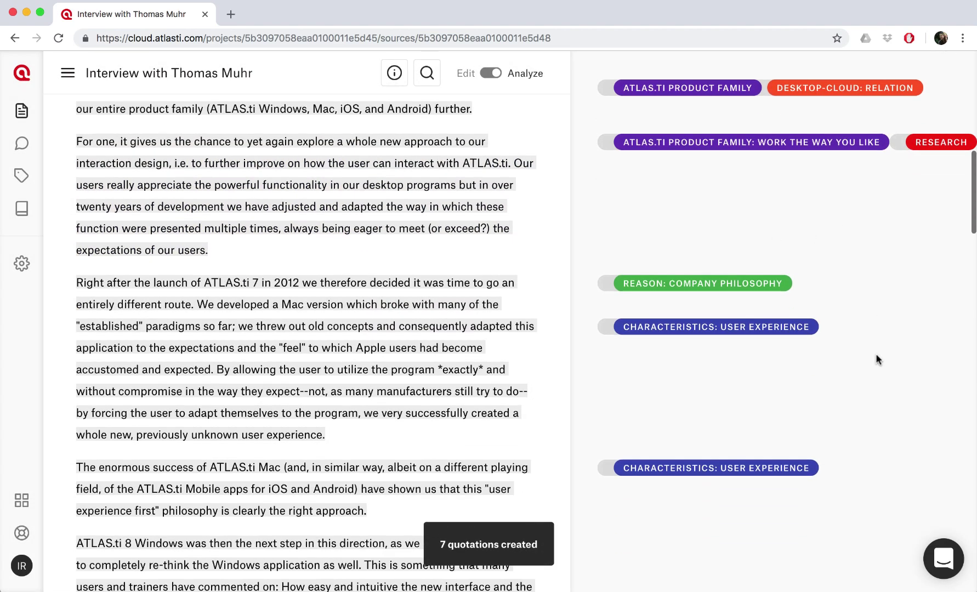
scroll(875, 353, down, 8)
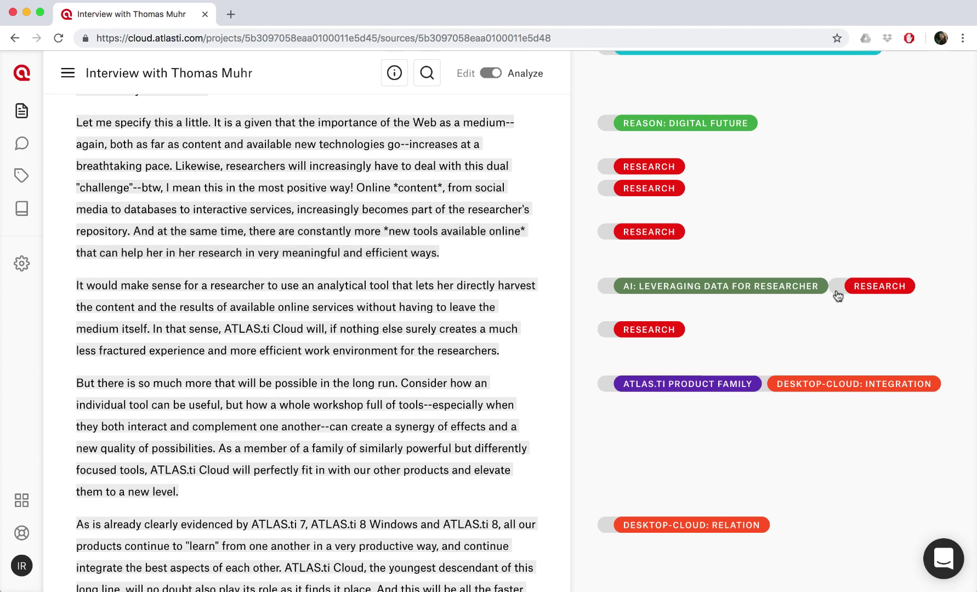
scroll(589, 263, up, 20)
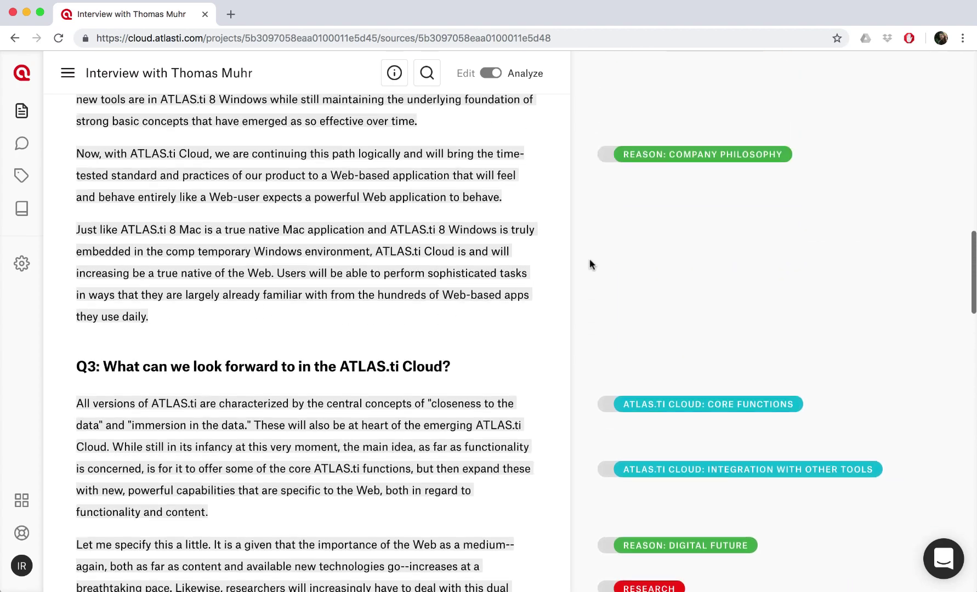
scroll(589, 263, up, 10)
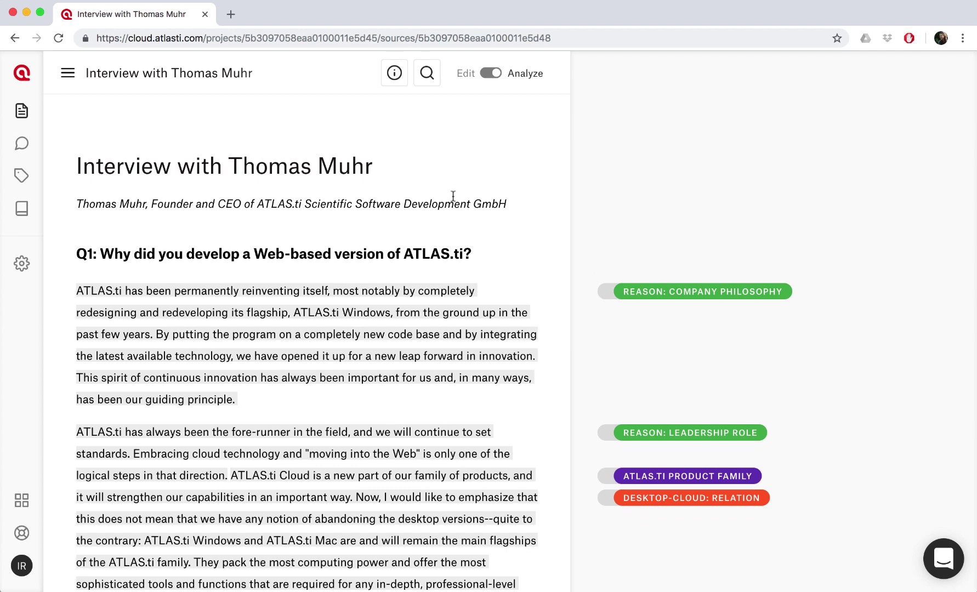
- Show the Quotations list of all 122 quotations, clearing a trial 'technology' search
click(22, 146)
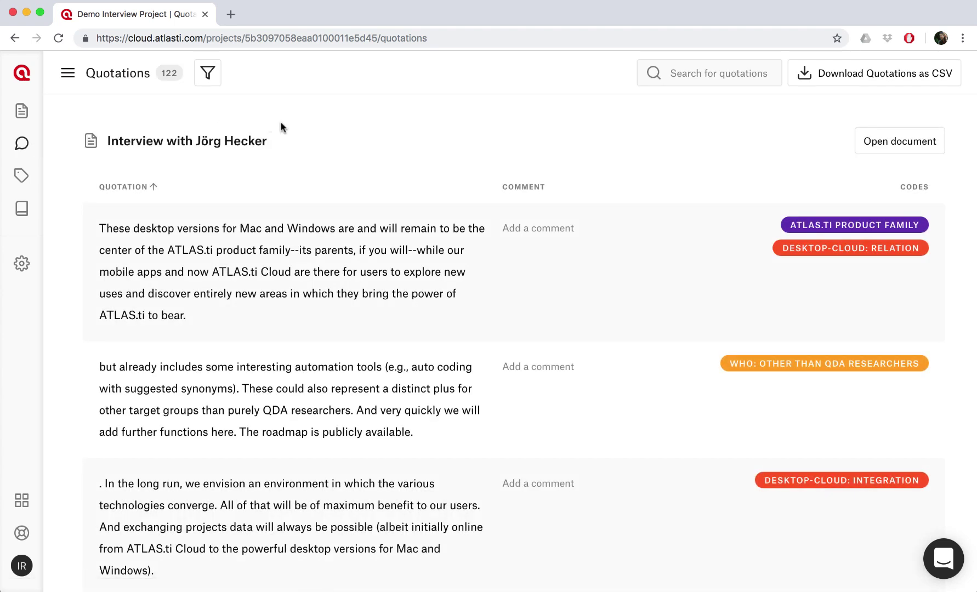
scroll(287, 325, down, 9)
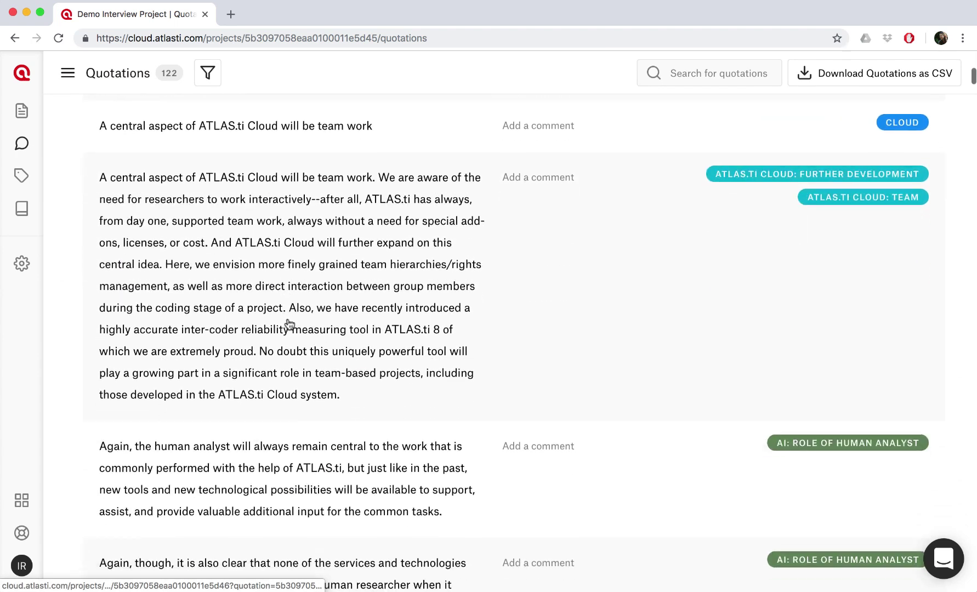
scroll(288, 324, down, 1)
scroll(351, 312, up, 1)
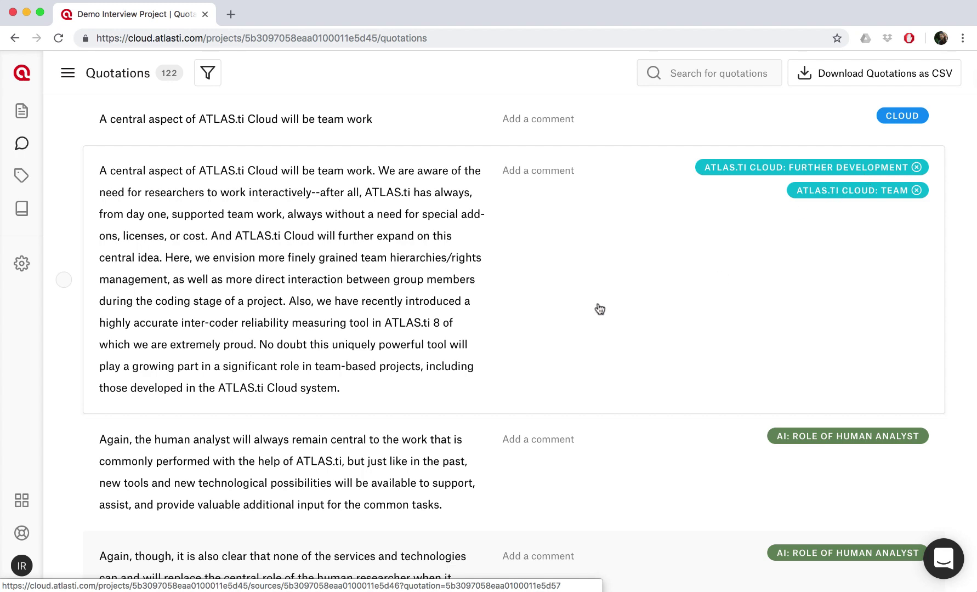
scroll(574, 312, up, 9)
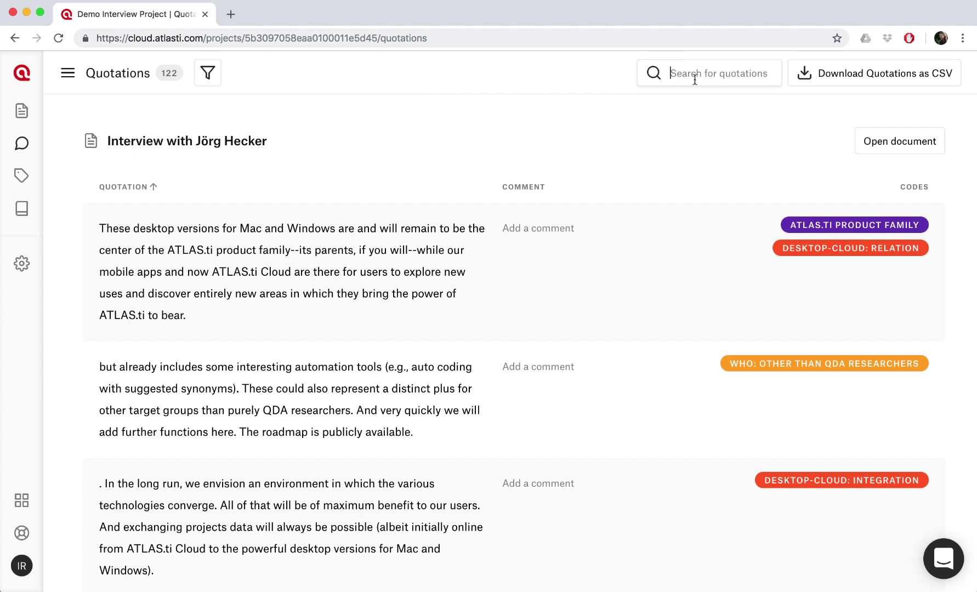
text(technology)
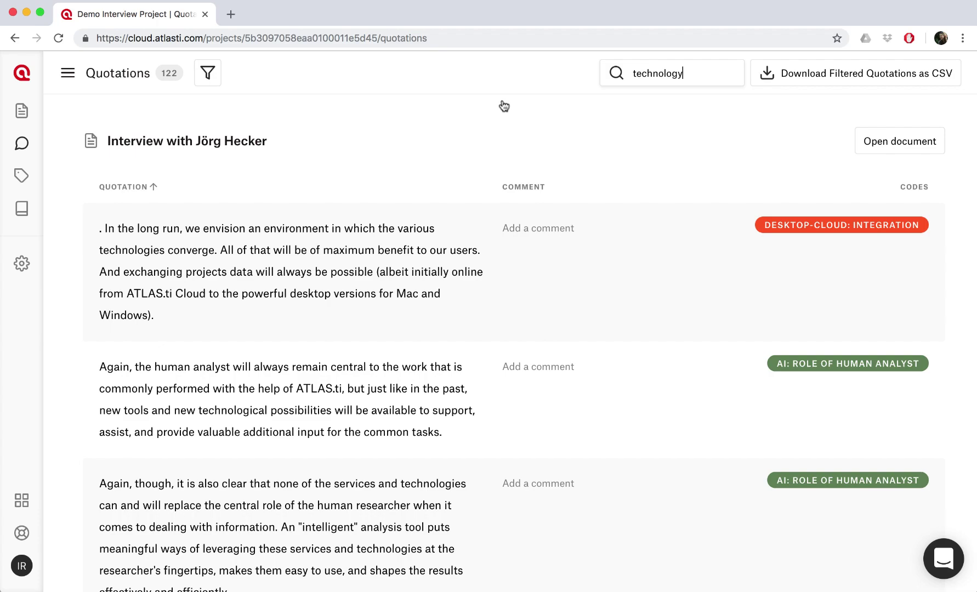
scroll(287, 356, down, 2)
scroll(299, 368, up, 3)
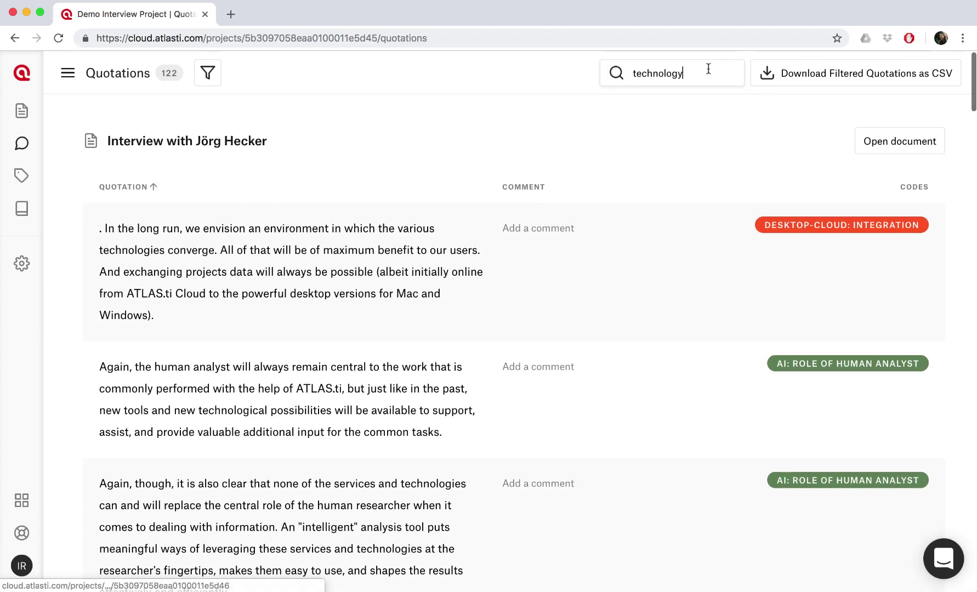
drag(708, 68, 630, 72)
- Filter quotations to REASON: DIGITAL FUTURE, DATA STORAGE IN CLOUD and LEADERSHIP ROLE
key(BackSpace)
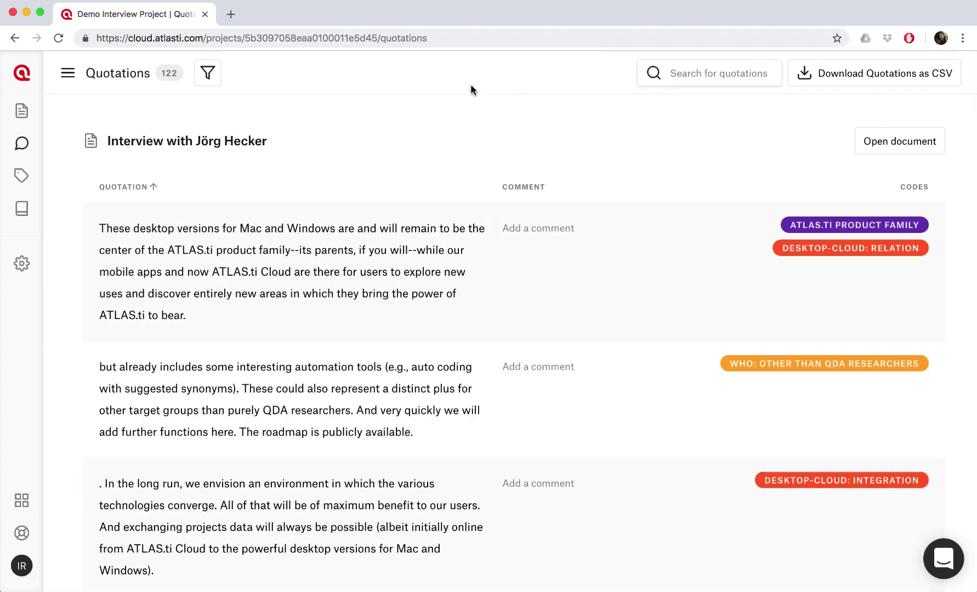
click(209, 70)
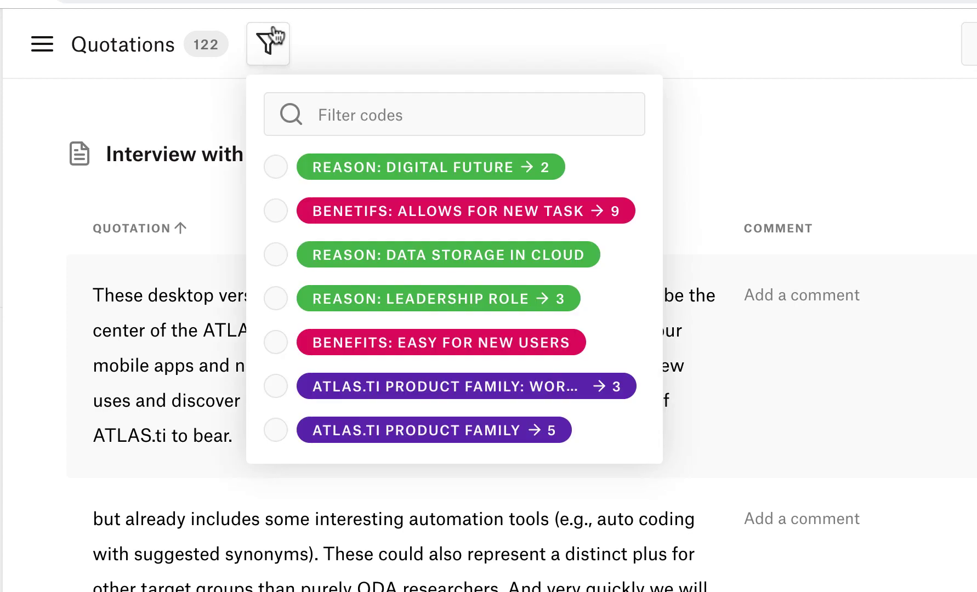
click(276, 168)
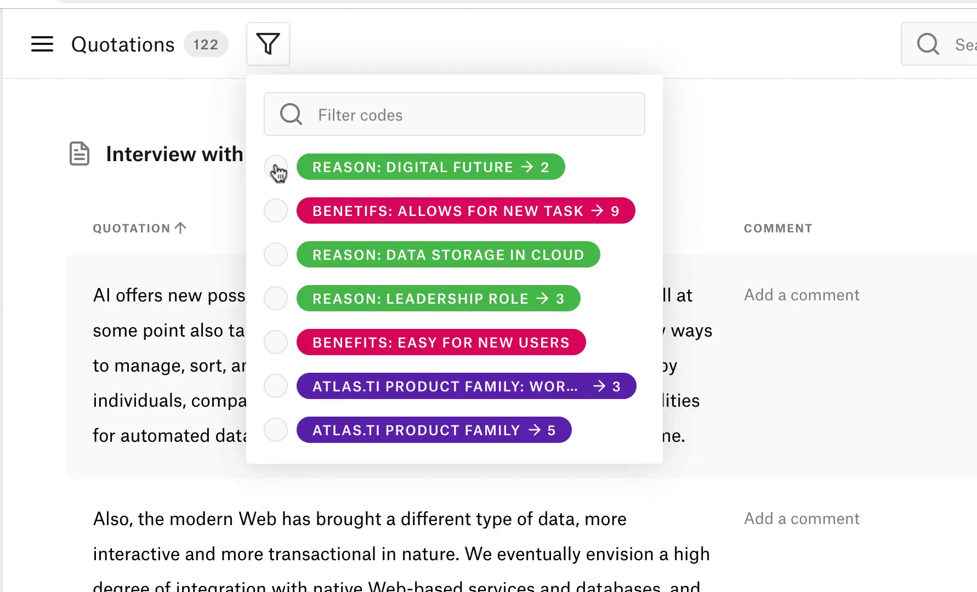
click(276, 168)
click(276, 255)
click(276, 300)
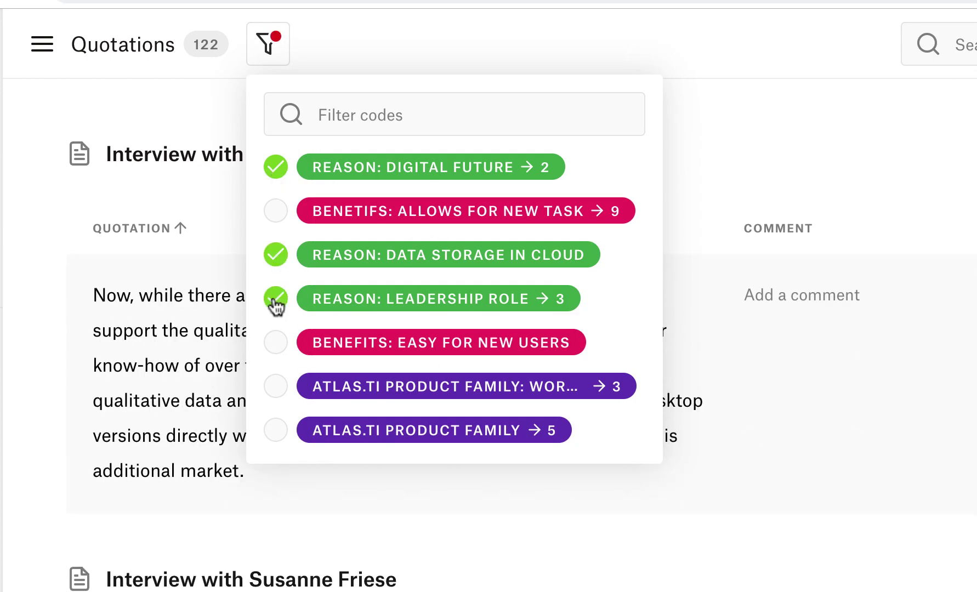
click(725, 122)
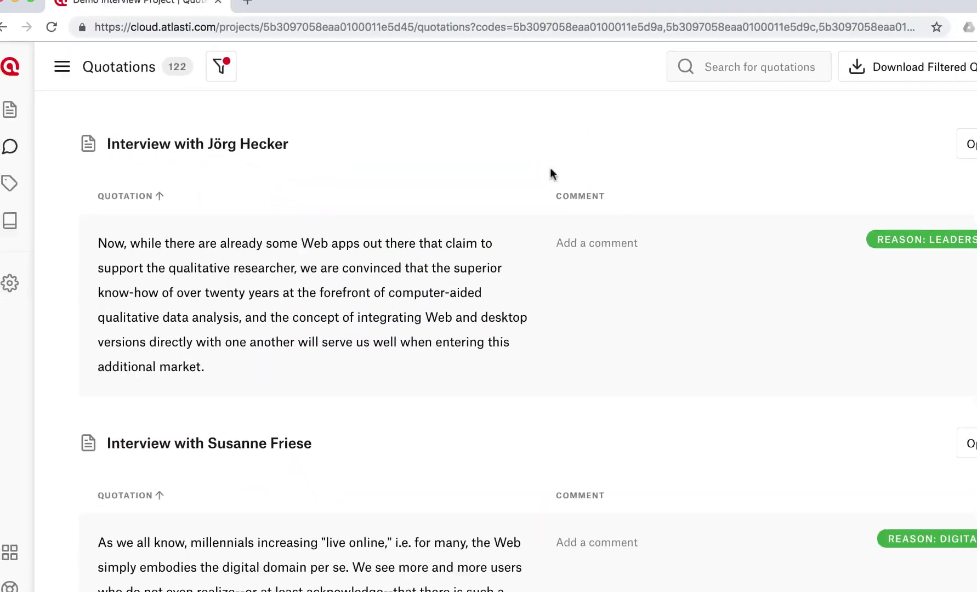
scroll(538, 200, down, 5)
scroll(538, 201, up, 5)
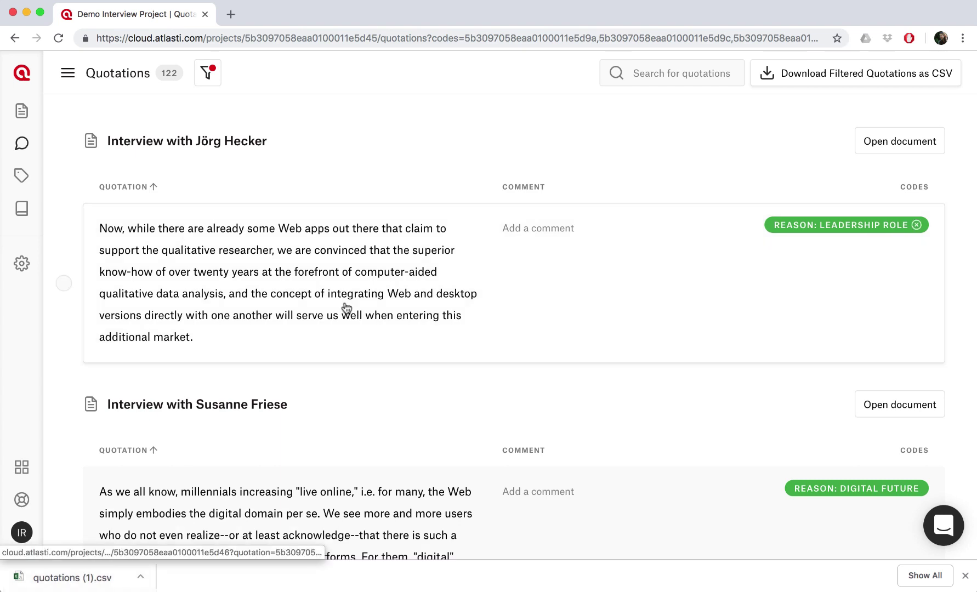
- Filter the Codes list to the ATLAS.TI and CHARACTERISTICS groups and download it as CSV
click(22, 176)
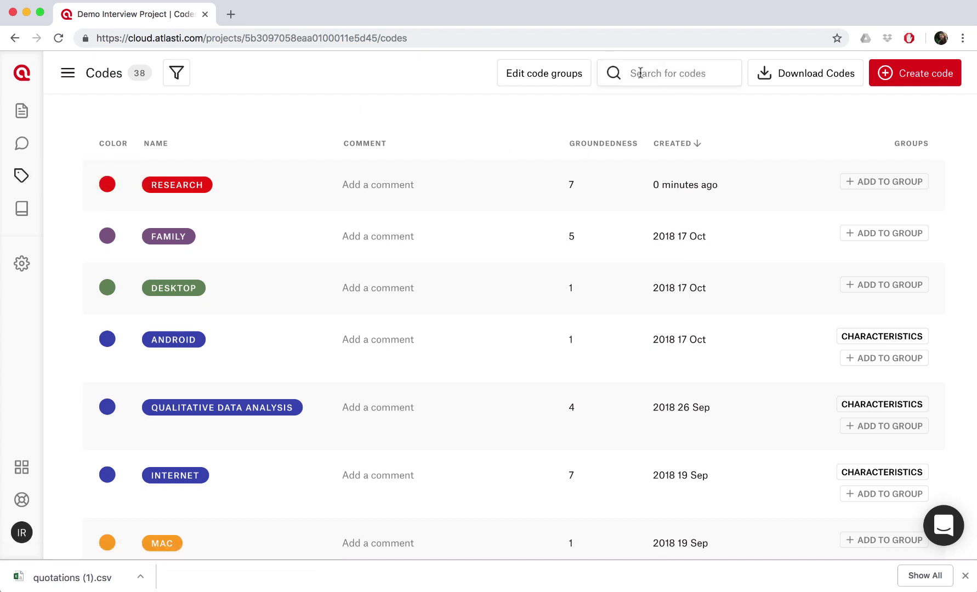
click(179, 81)
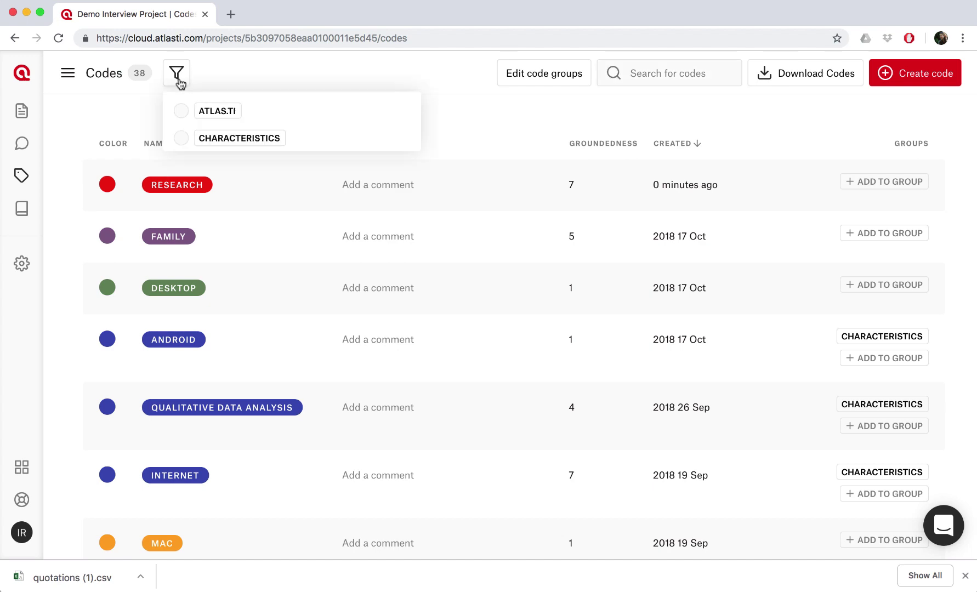
click(182, 111)
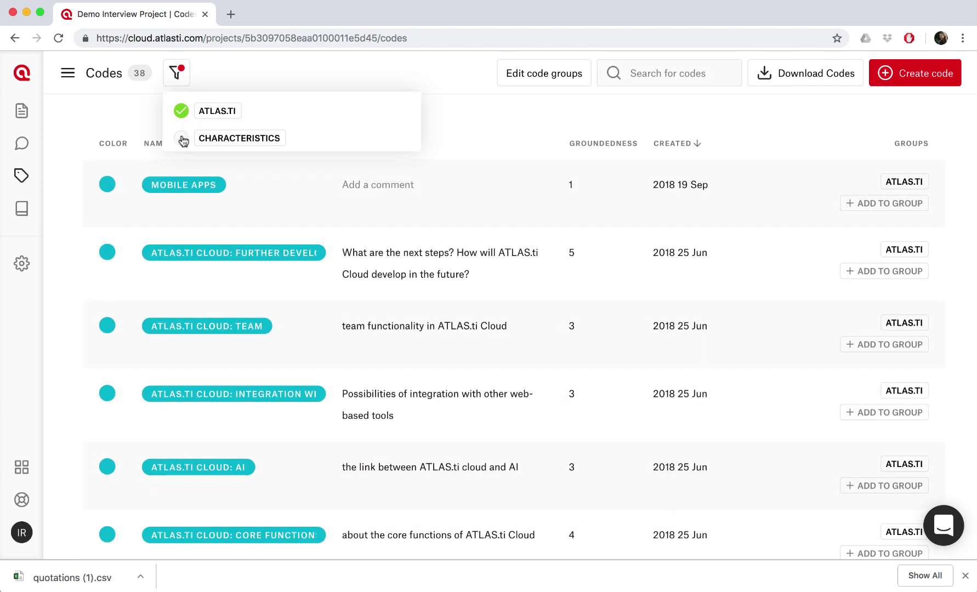
click(181, 138)
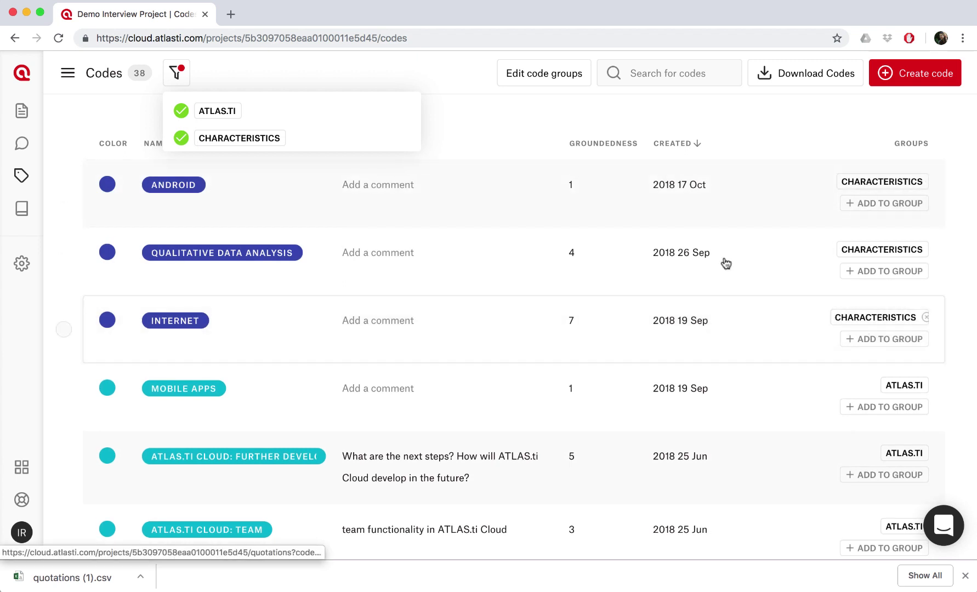
click(478, 132)
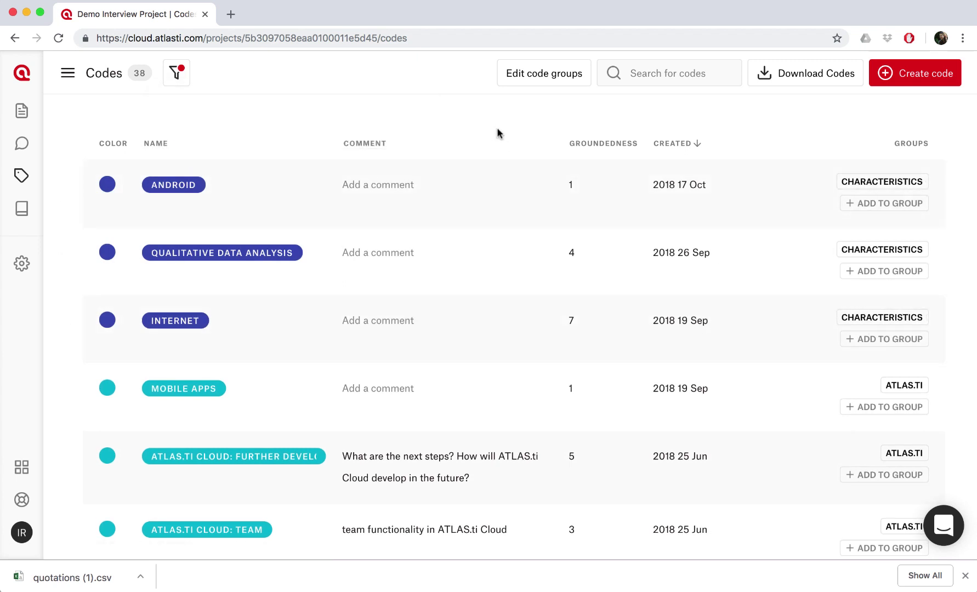
click(799, 77)
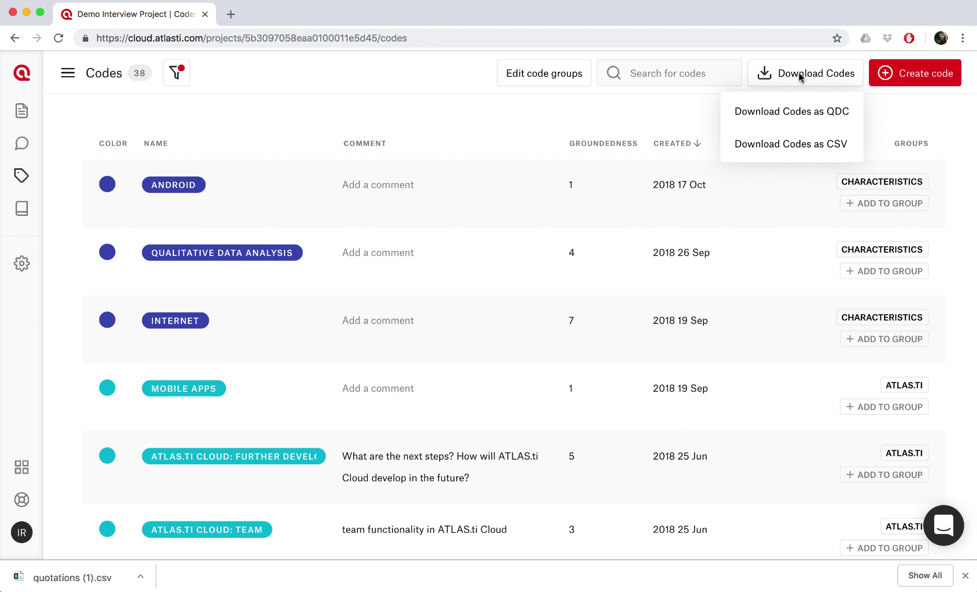
click(806, 149)
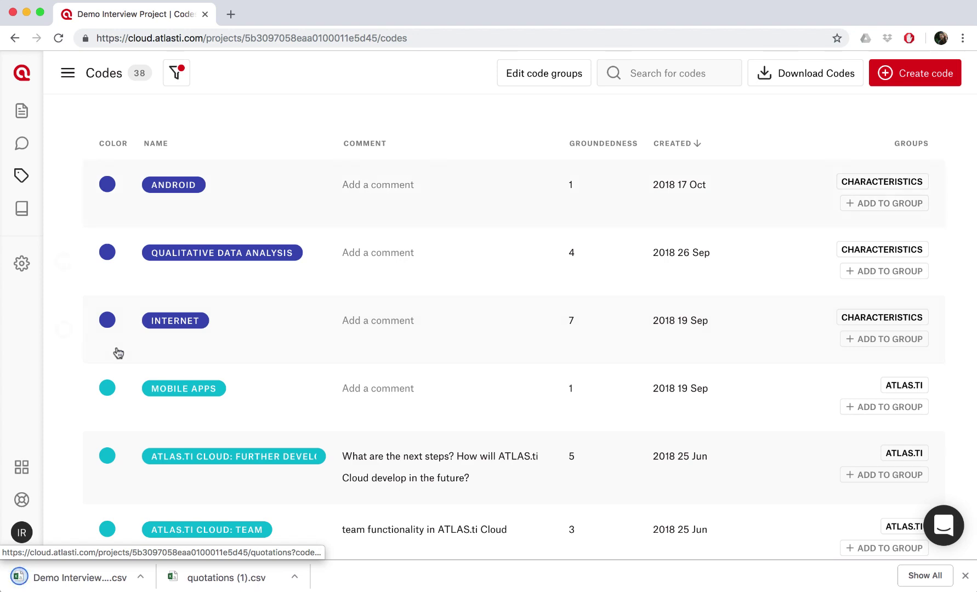
- Open the codes CSV in Excel, autofit columns A and B, and select A2:C22
click(72, 583)
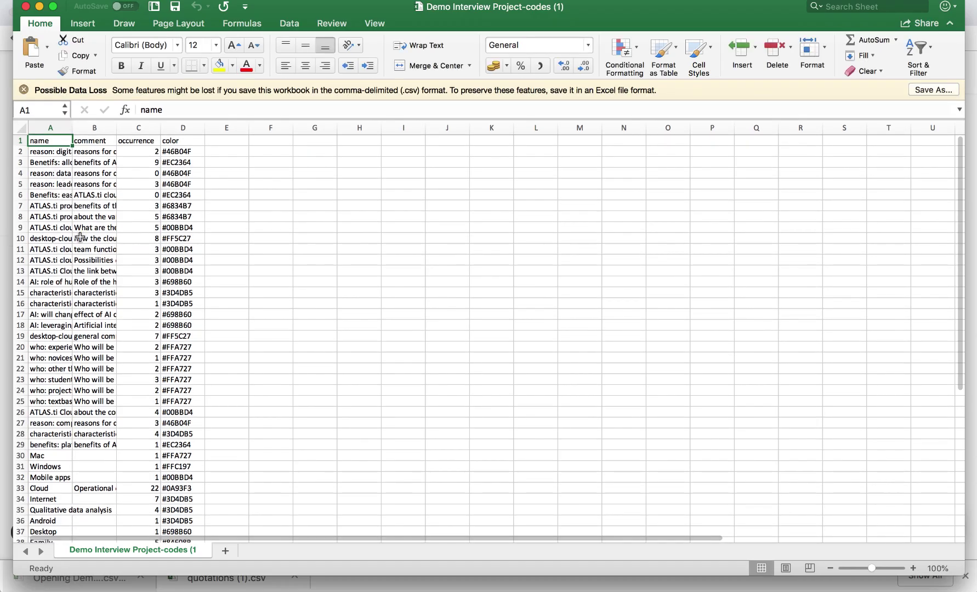
double_click(72, 129)
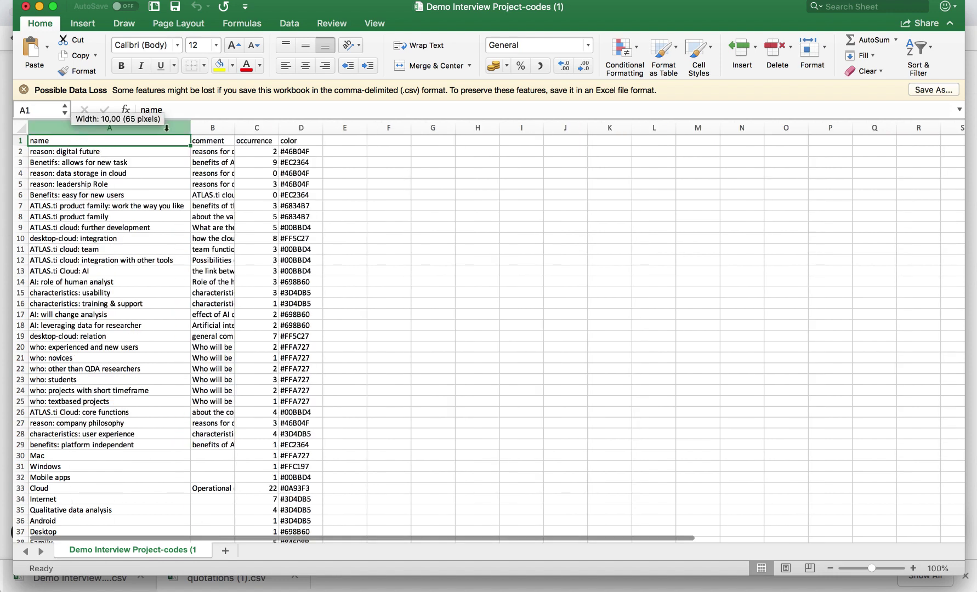
double_click(233, 129)
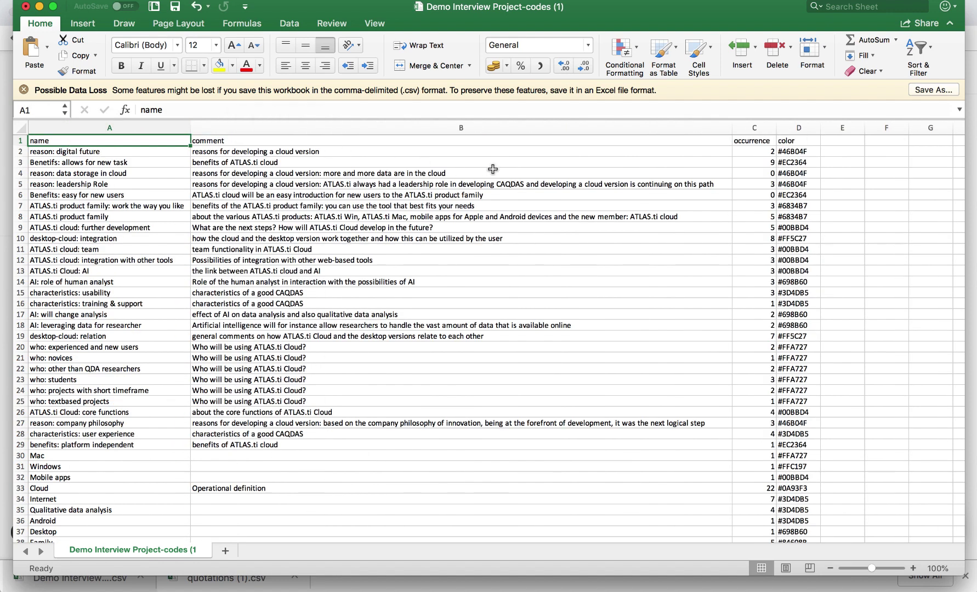
click(758, 154)
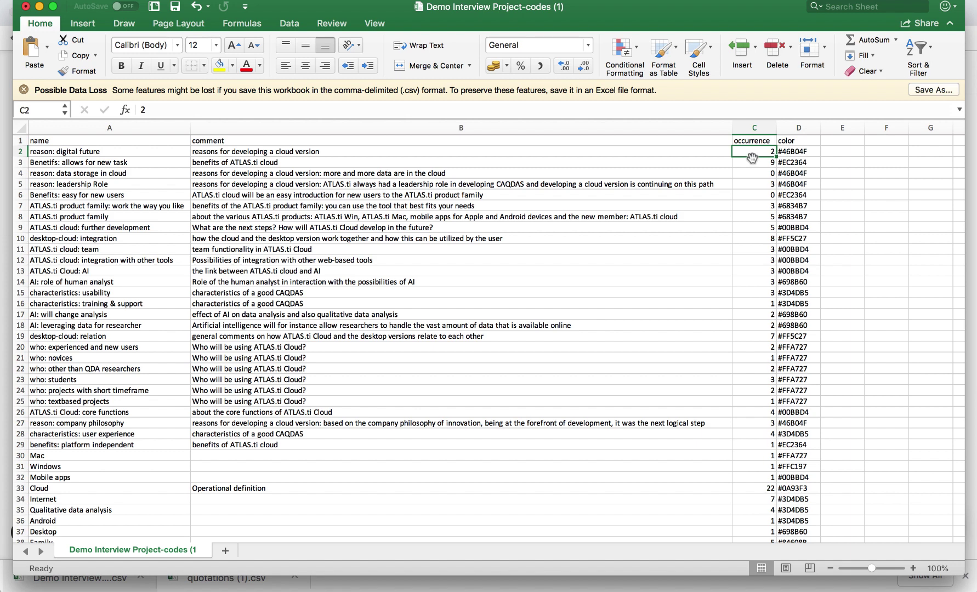
drag(91, 148, 754, 366)
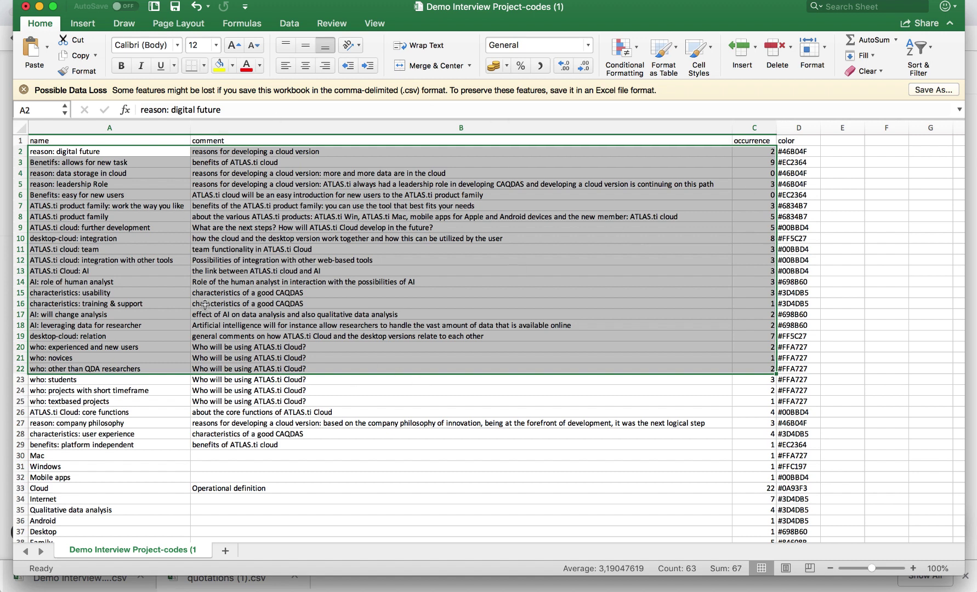
- Insert a recommended clustered bar chart of the selected code occurrences
click(92, 25)
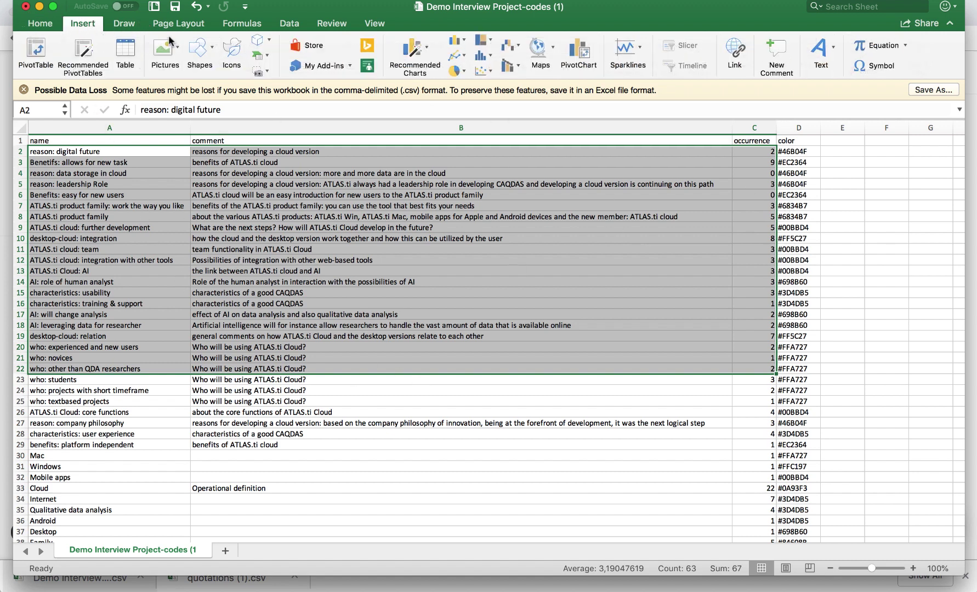
click(415, 48)
click(468, 121)
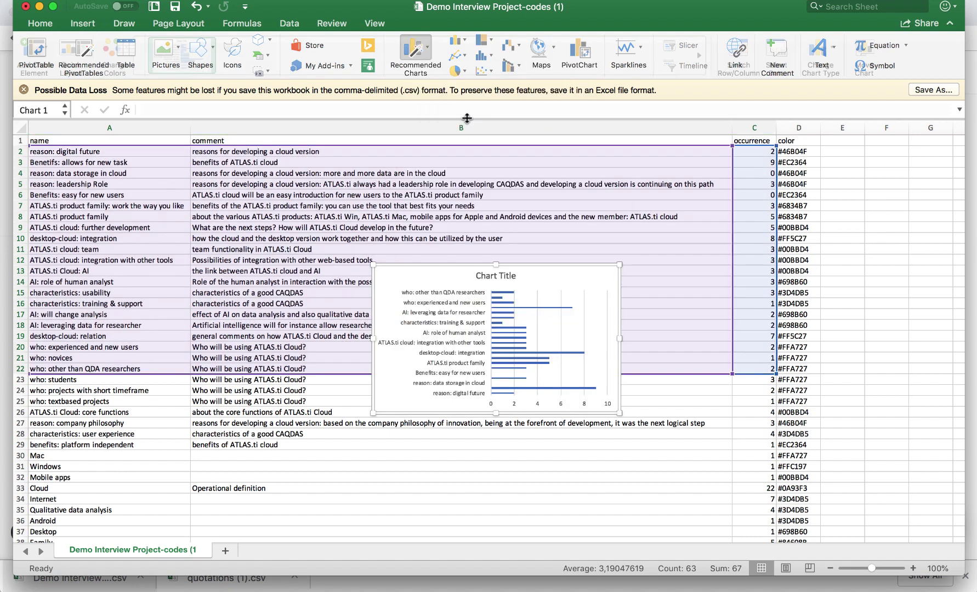
- Enlarge and reposition the chart and its plot area, then return to ATLAS.ti Cloud
drag(618, 413, 794, 536)
click(553, 301)
drag(553, 301, 549, 277)
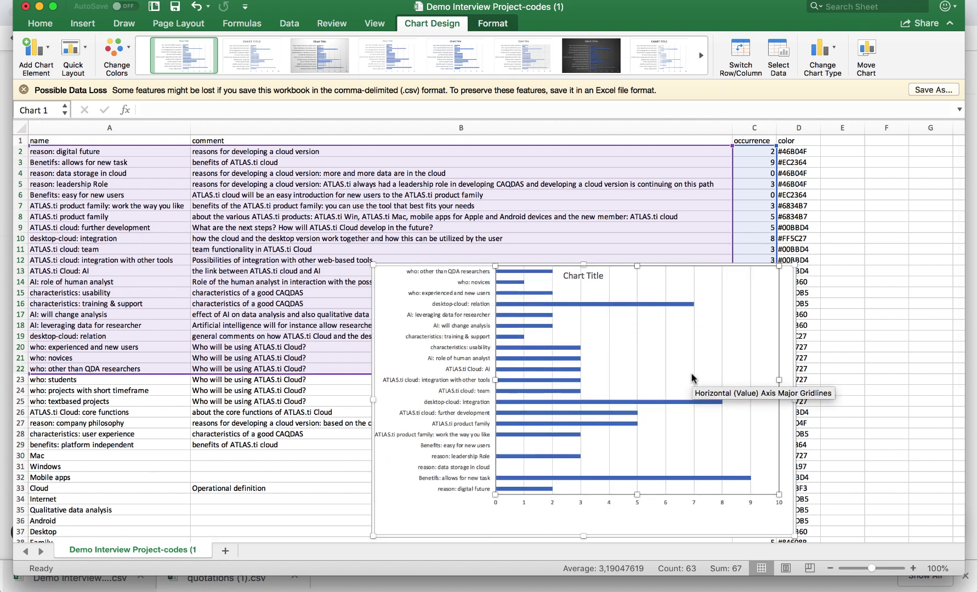
drag(521, 511, 388, 392)
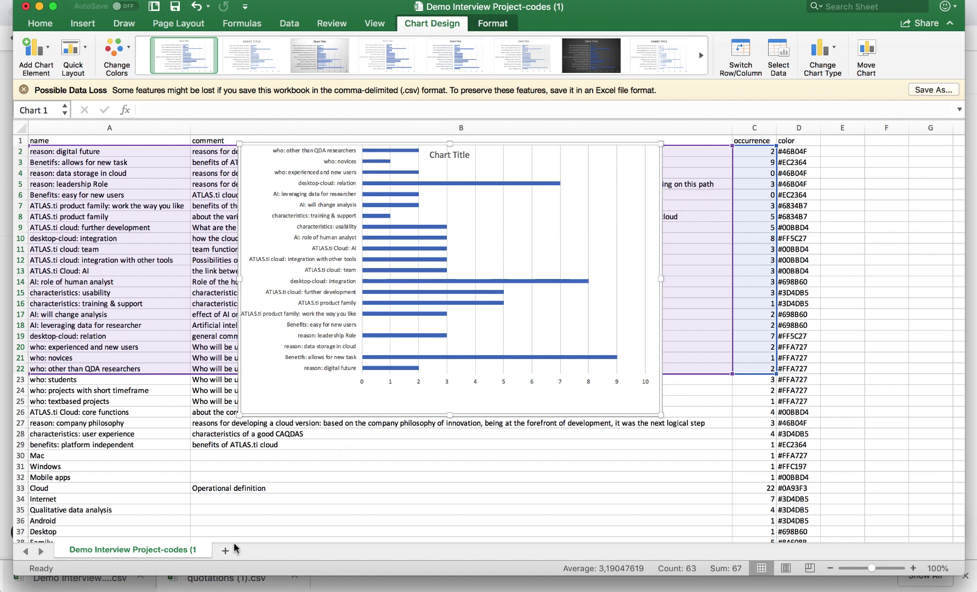
click(165, 574)
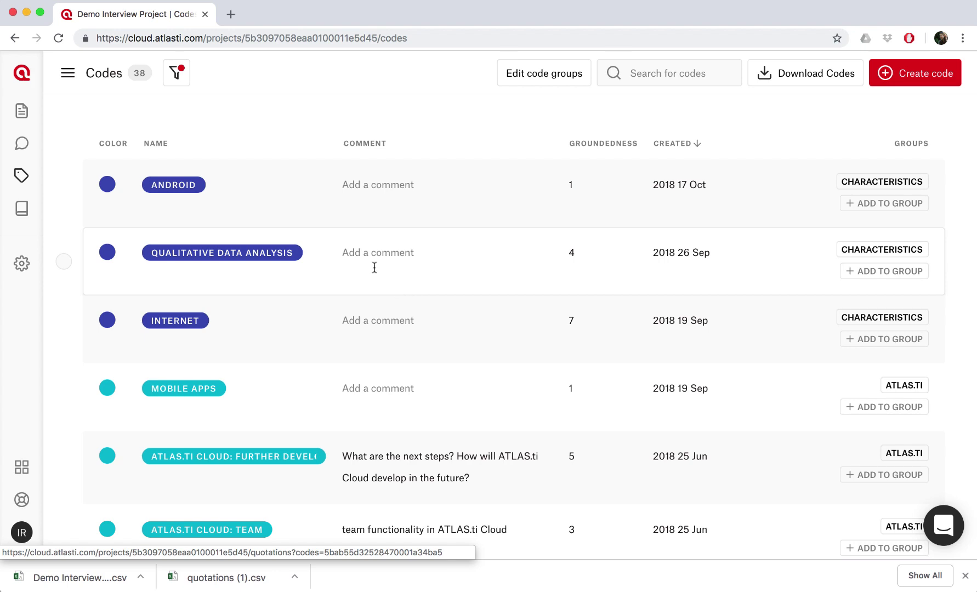
- Open the Director of Business Operations interview from the Documents list
click(22, 111)
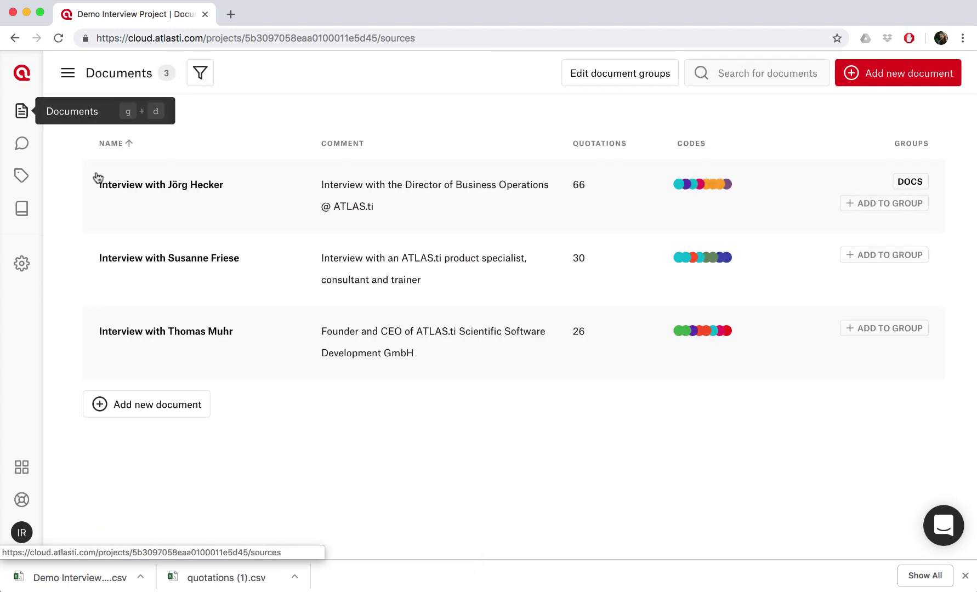
click(169, 206)
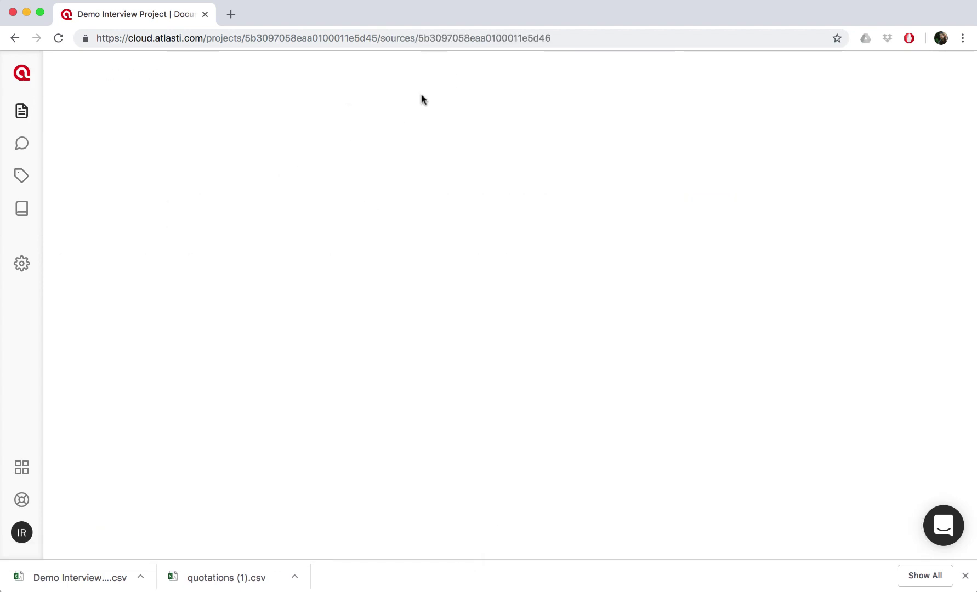